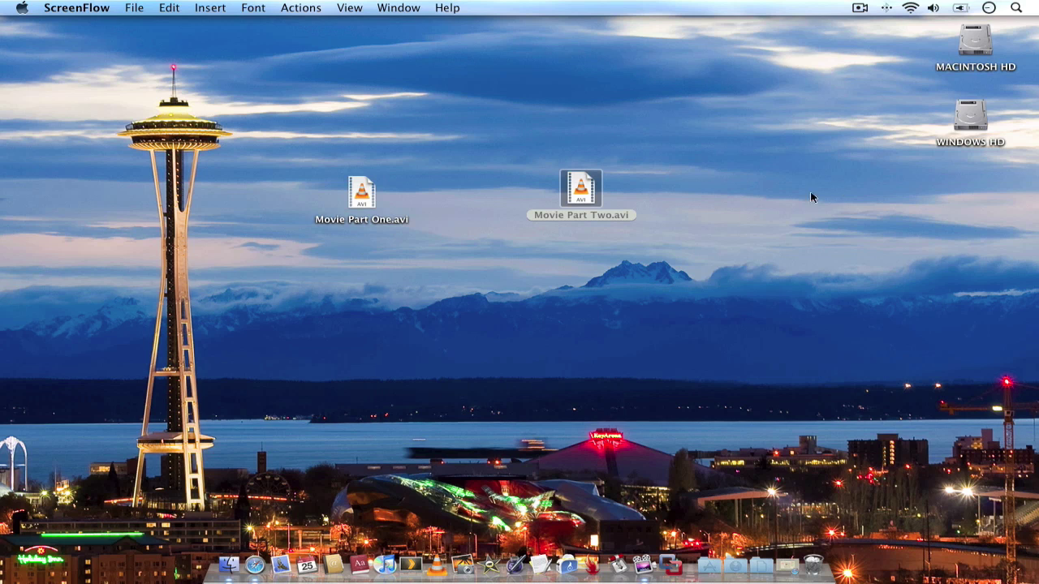
- Drag Movie Part One.avi up-left and Movie Part Two.avi up beside it near the desktop top
{"action": "left_click_drag", "start_coordinate": [581, 185], "coordinate": [561, 201]}
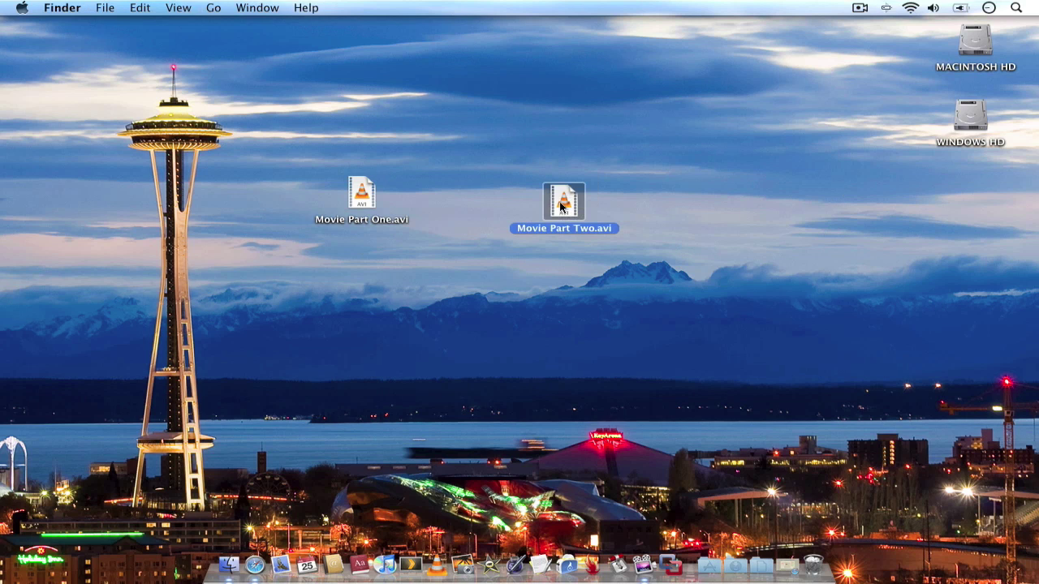
{"action": "left_click_drag", "start_coordinate": [357, 189], "coordinate": [360, 198]}
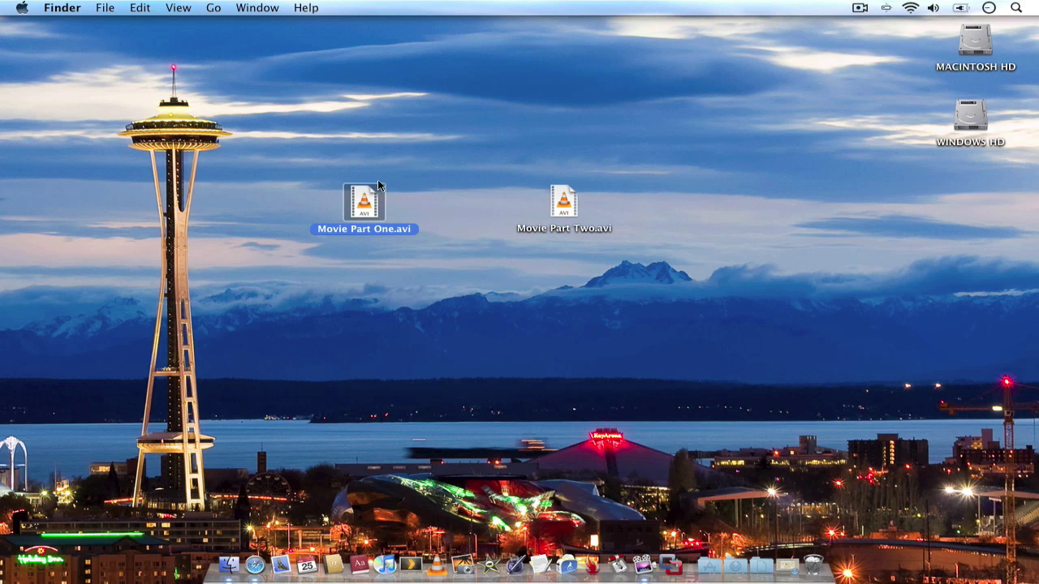
{"action": "left_click_drag", "start_coordinate": [373, 210], "coordinate": [314, 173]}
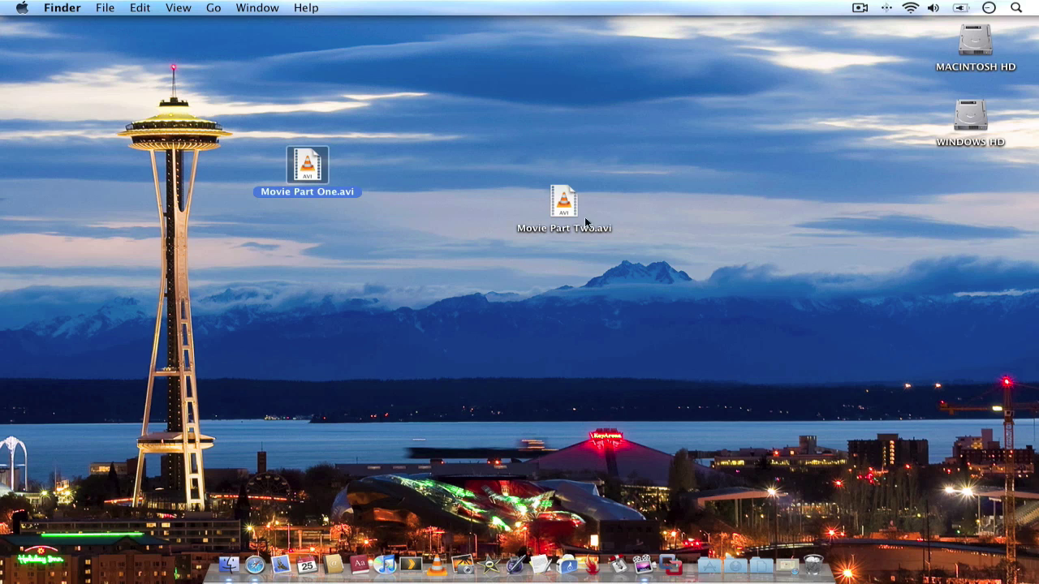
{"action": "left_click_drag", "start_coordinate": [584, 216], "coordinate": [607, 177]}
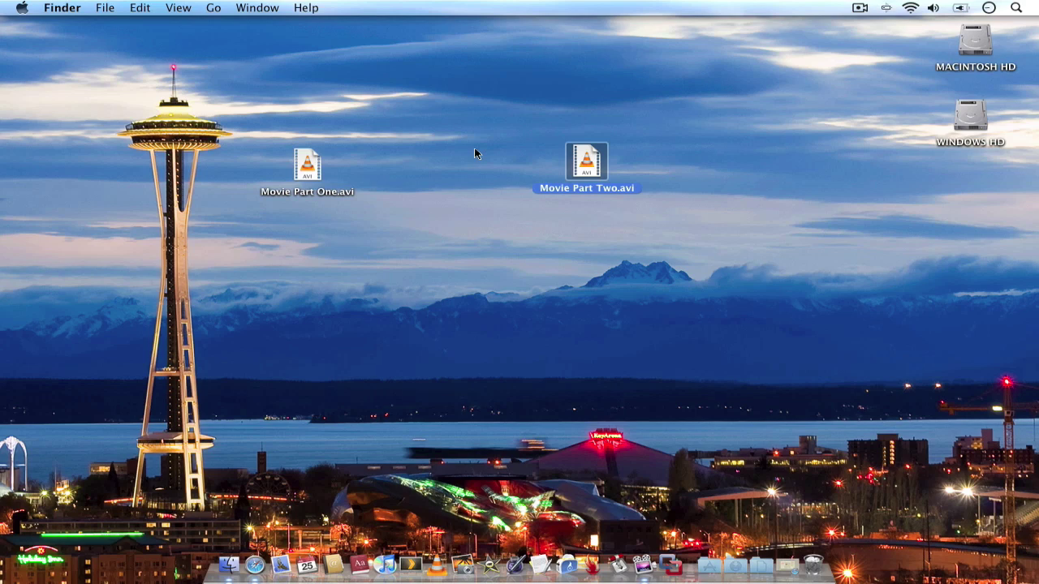
- In Safari, restore the Avidemux page and scroll its downloads page to the Mac OS X versions
{"action": "key", "text": "super+Tab"}
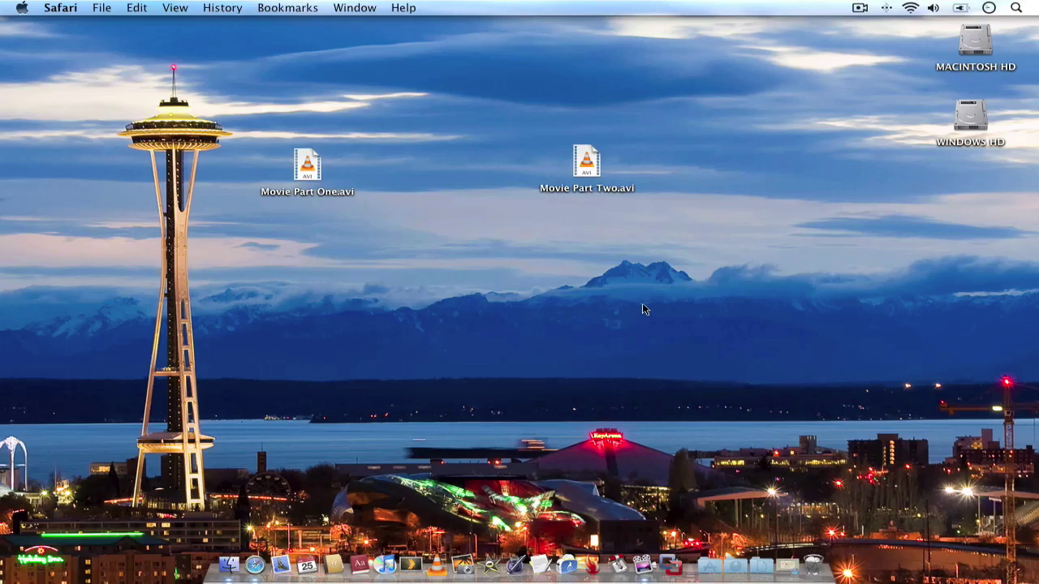
{"action": "left_click", "coordinate": [787, 519]}
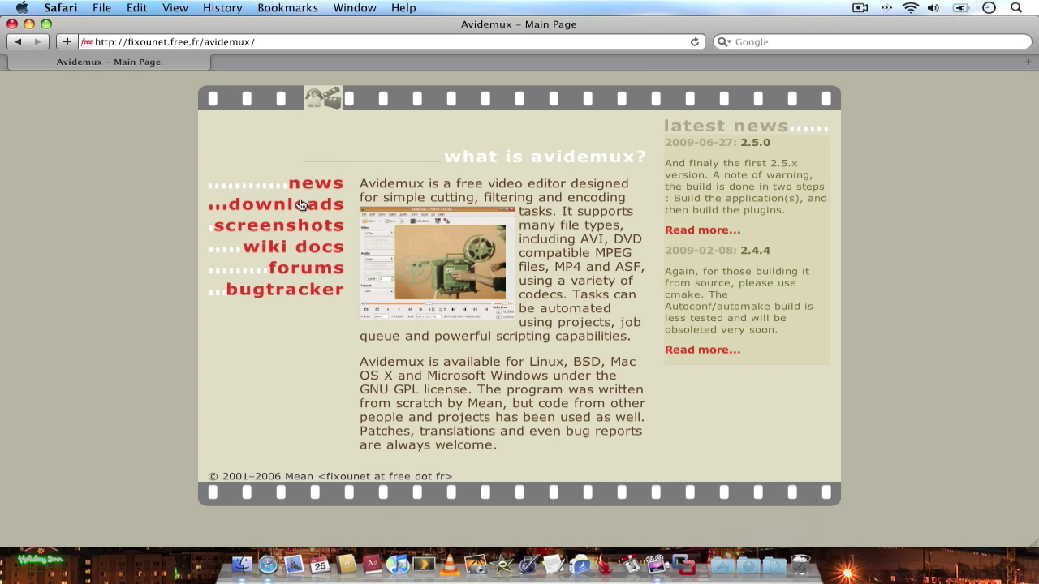
{"action": "left_click", "coordinate": [300, 206]}
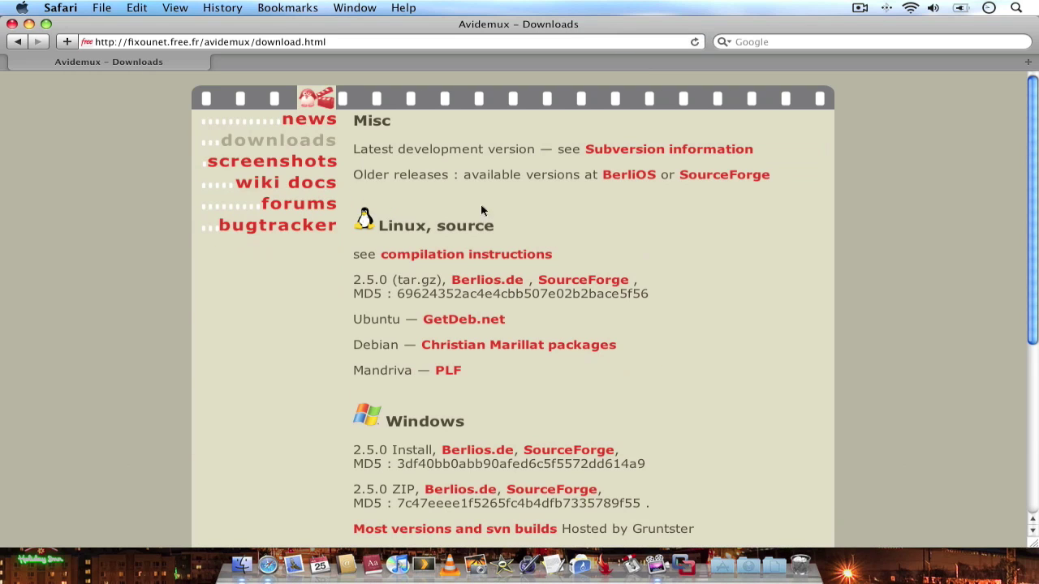
{"action": "scroll", "coordinate": [412, 243], "scroll_direction": "down", "scroll_amount": 10}
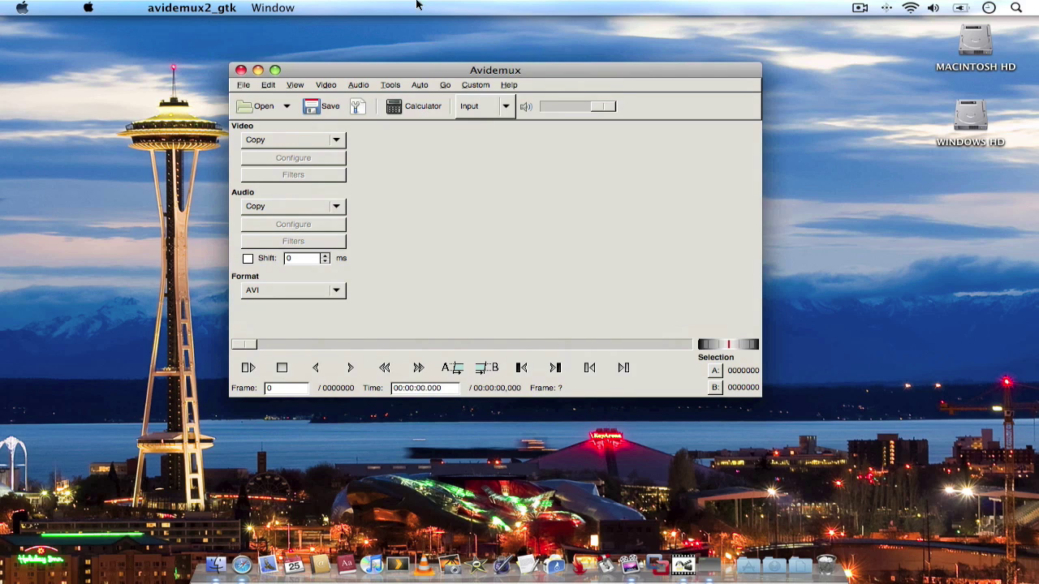
- Open Movie Part One.avi from the Desktop, building its VBR time map and rebuilding frames (60784 frames)
{"action": "left_click", "coordinate": [251, 87]}
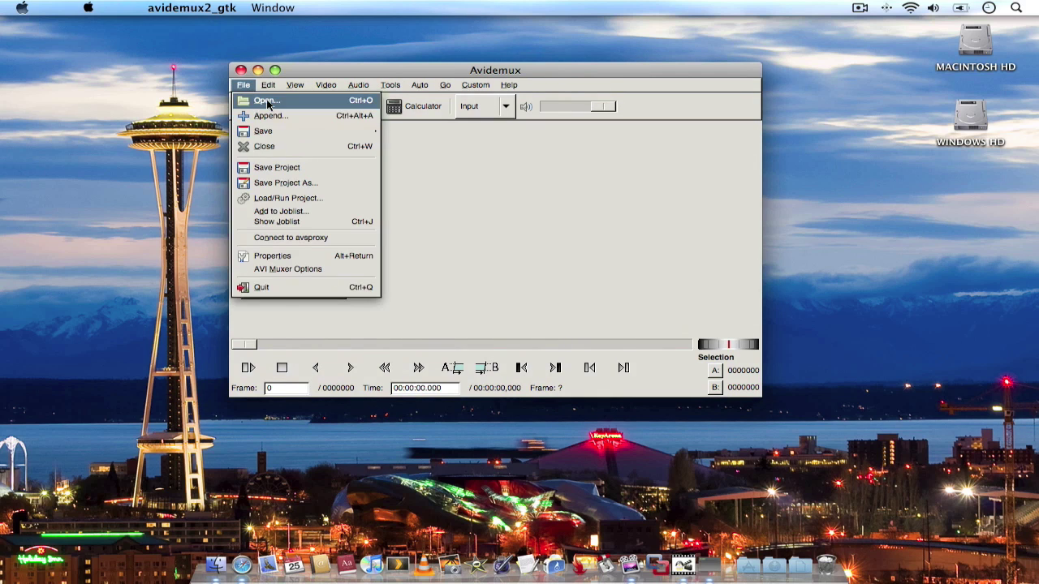
{"action": "left_click", "coordinate": [266, 100]}
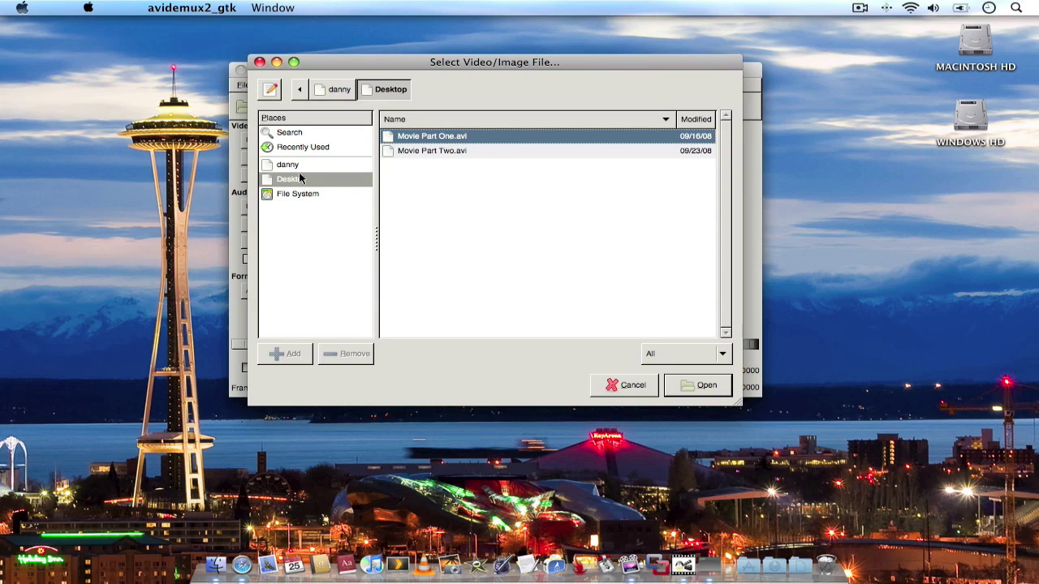
{"action": "left_click", "coordinate": [295, 178]}
{"action": "left_click", "coordinate": [461, 136]}
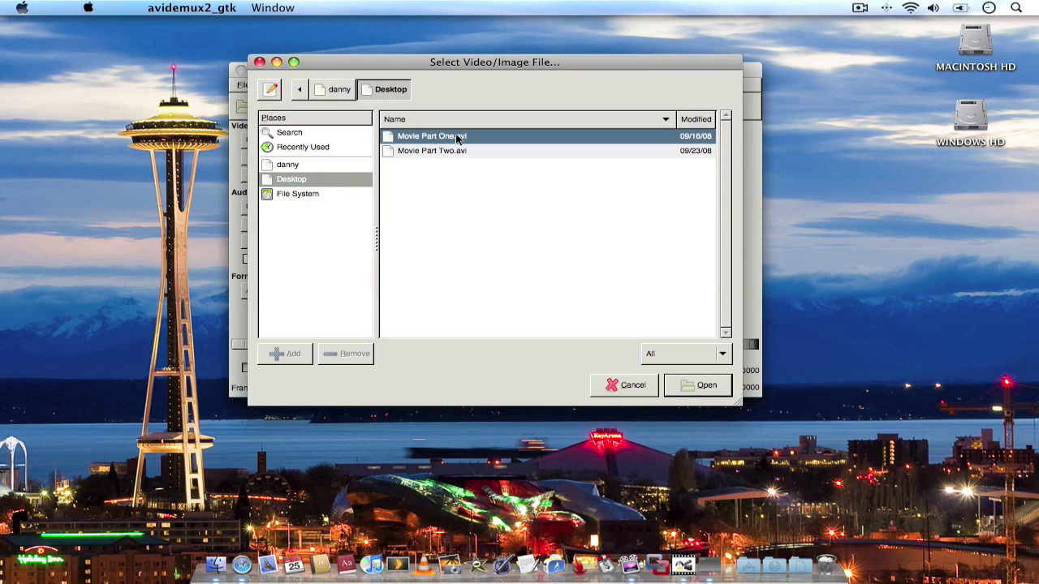
{"action": "left_click", "coordinate": [699, 386]}
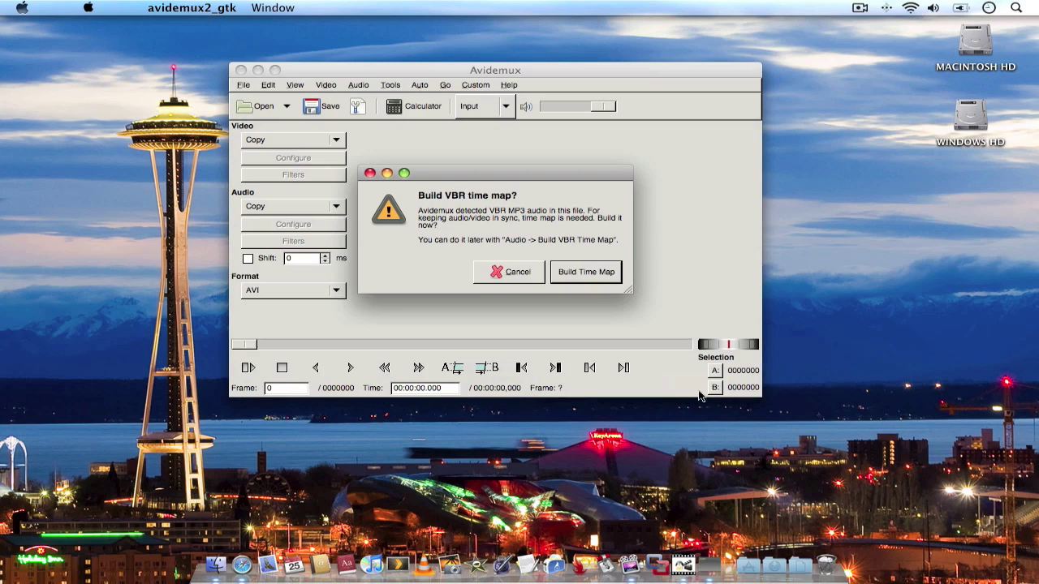
{"action": "left_click", "coordinate": [578, 271]}
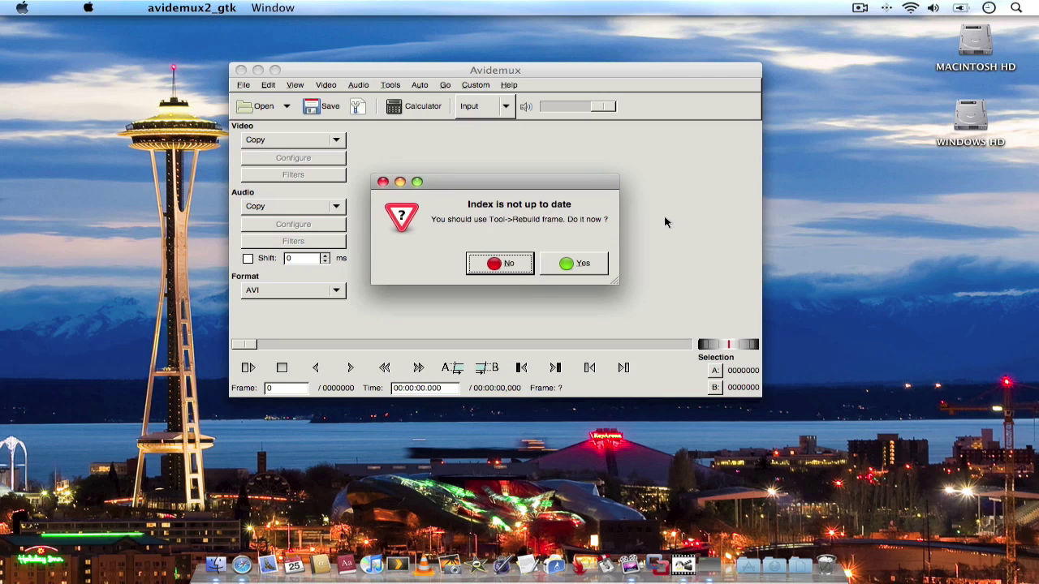
{"action": "left_click", "coordinate": [578, 264]}
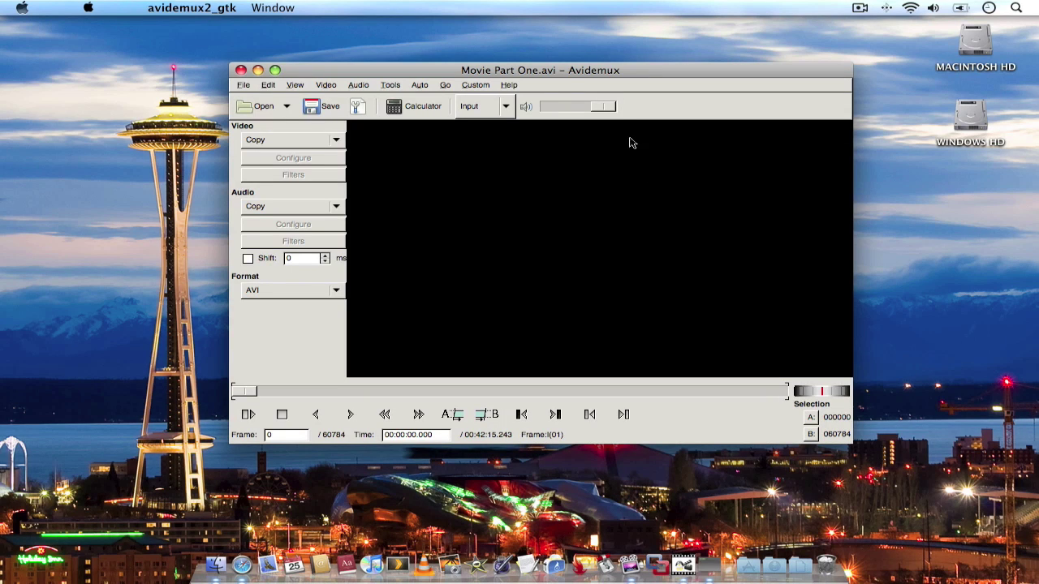
- Append Movie Part Two.avi, build its time map and rebuild frames, totalling 120873 frames (01:24:01)
{"action": "left_click", "coordinate": [243, 86]}
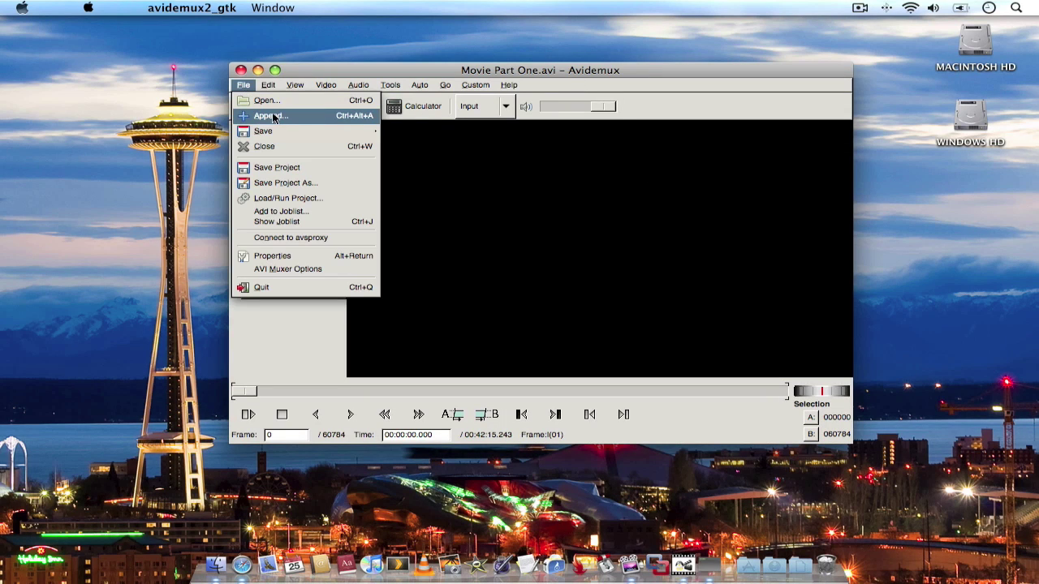
{"action": "left_click", "coordinate": [271, 116]}
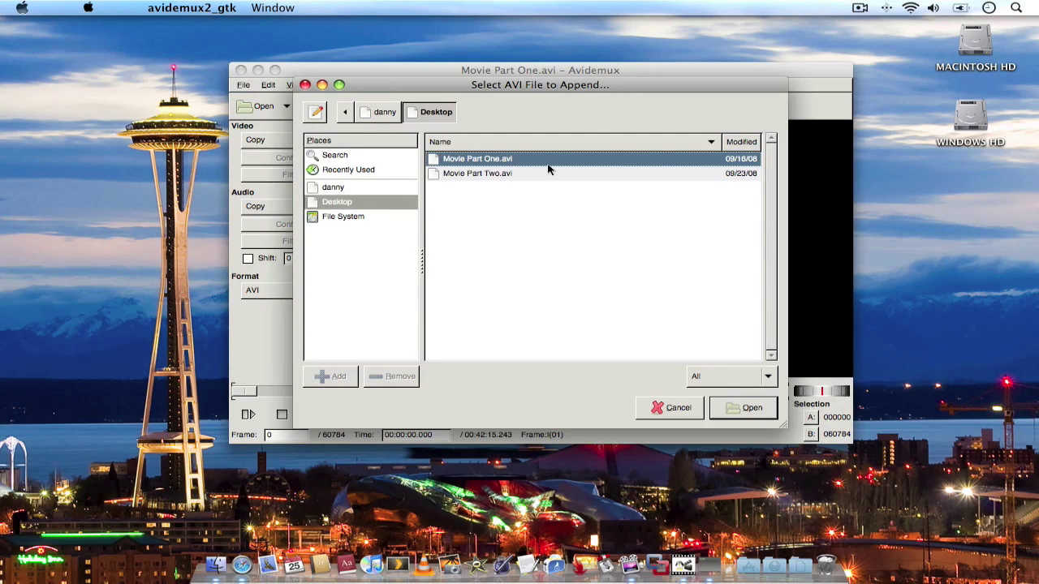
{"action": "left_click", "coordinate": [470, 174]}
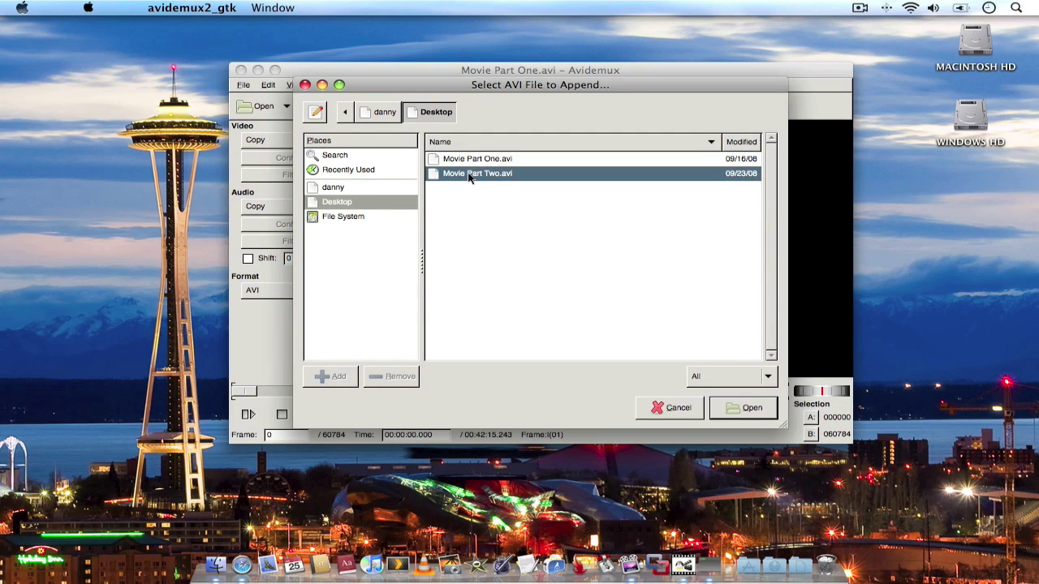
{"action": "left_click", "coordinate": [748, 409]}
{"action": "left_click", "coordinate": [633, 297]}
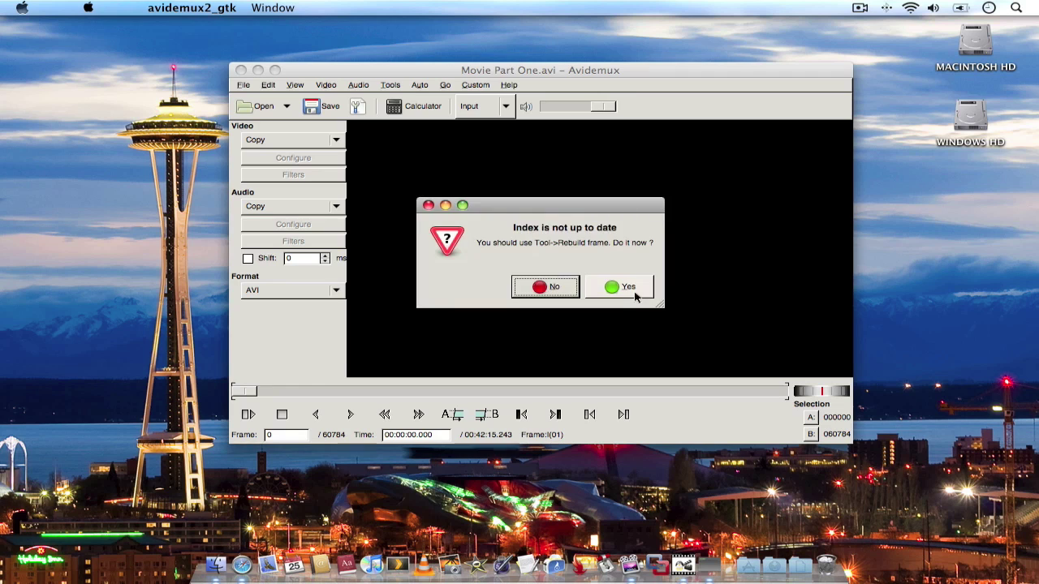
{"action": "left_click", "coordinate": [633, 293]}
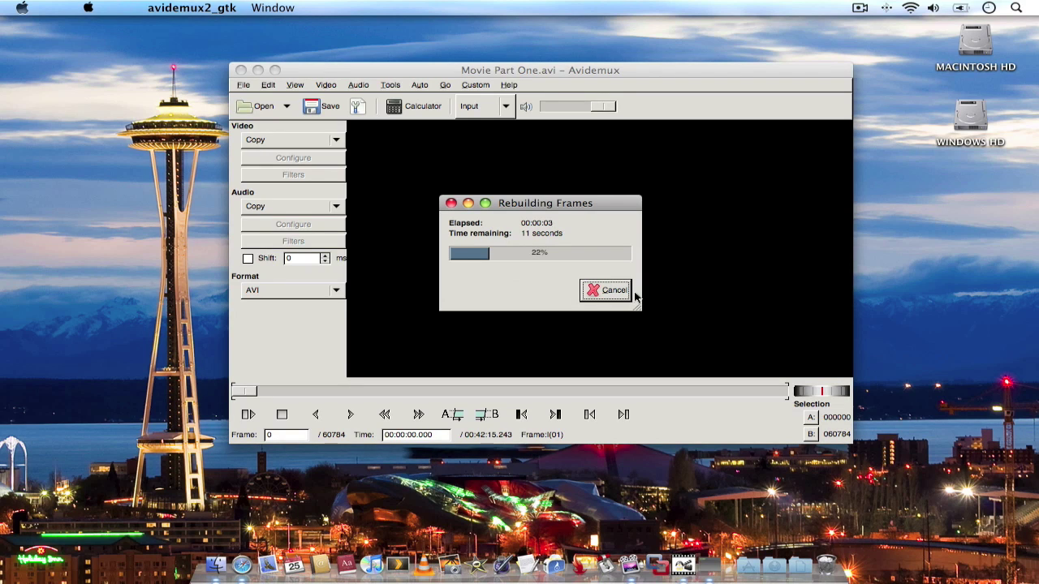
{"action": "left_click_drag", "start_coordinate": [557, 204], "coordinate": [573, 185]}
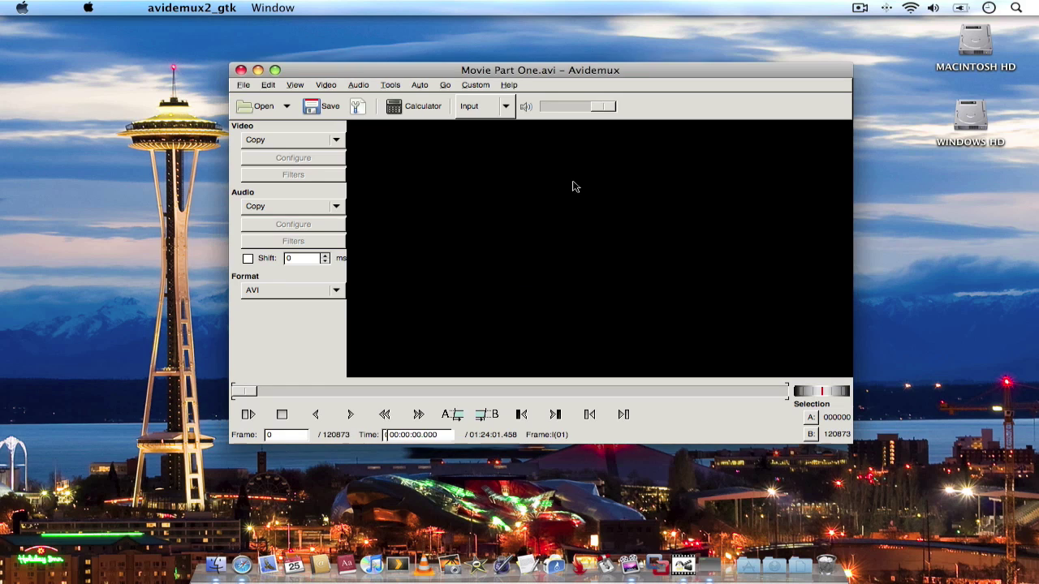
{"action": "left_click_drag", "start_coordinate": [481, 70], "coordinate": [481, 54]}
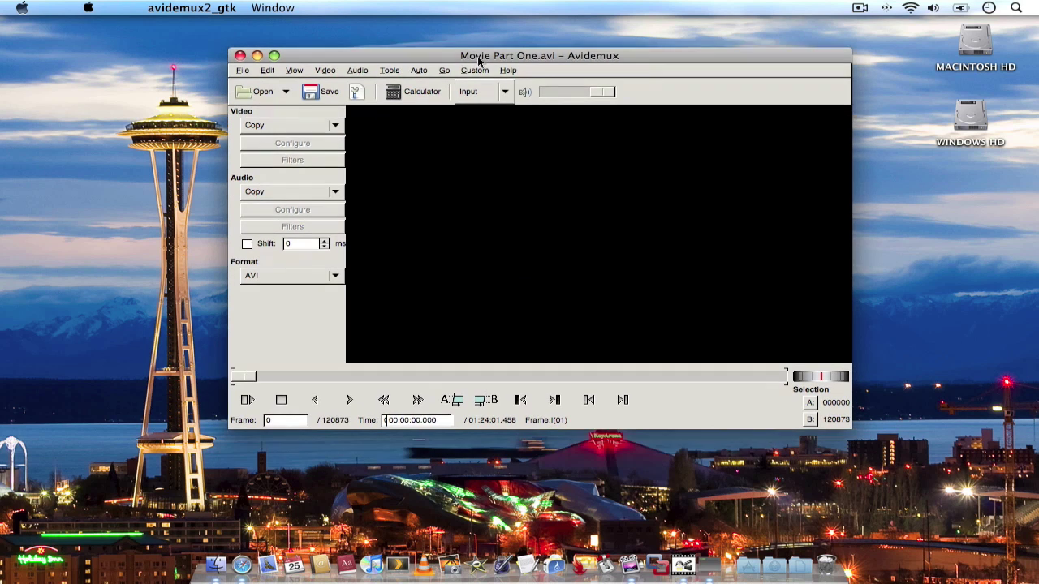
- Start saving the video, choose Desktop as the save folder and enter the name Movie
{"action": "left_click", "coordinate": [242, 70]}
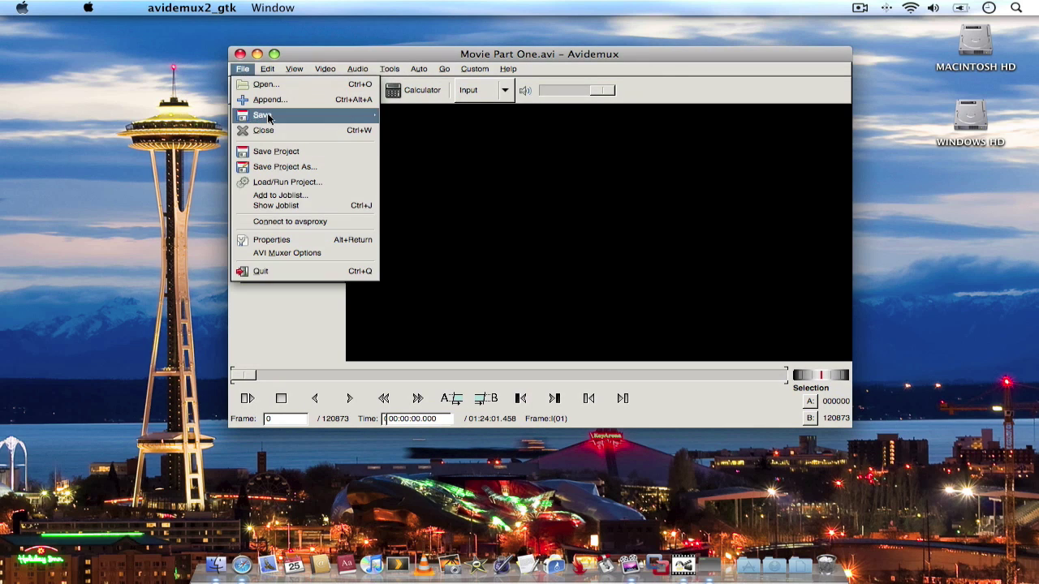
{"action": "mouse_move", "coordinate": [269, 119]}
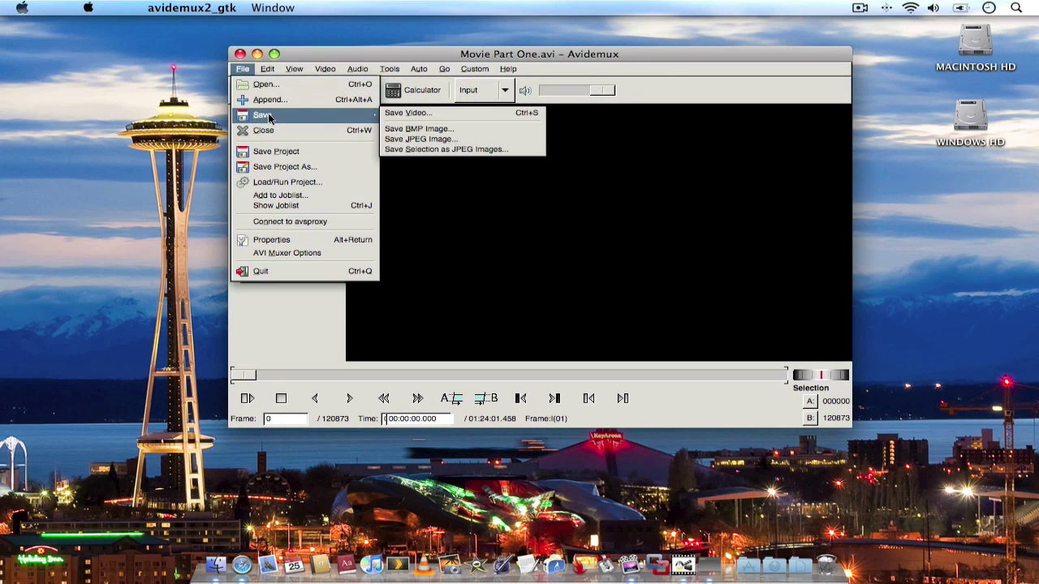
{"action": "left_click", "coordinate": [409, 113]}
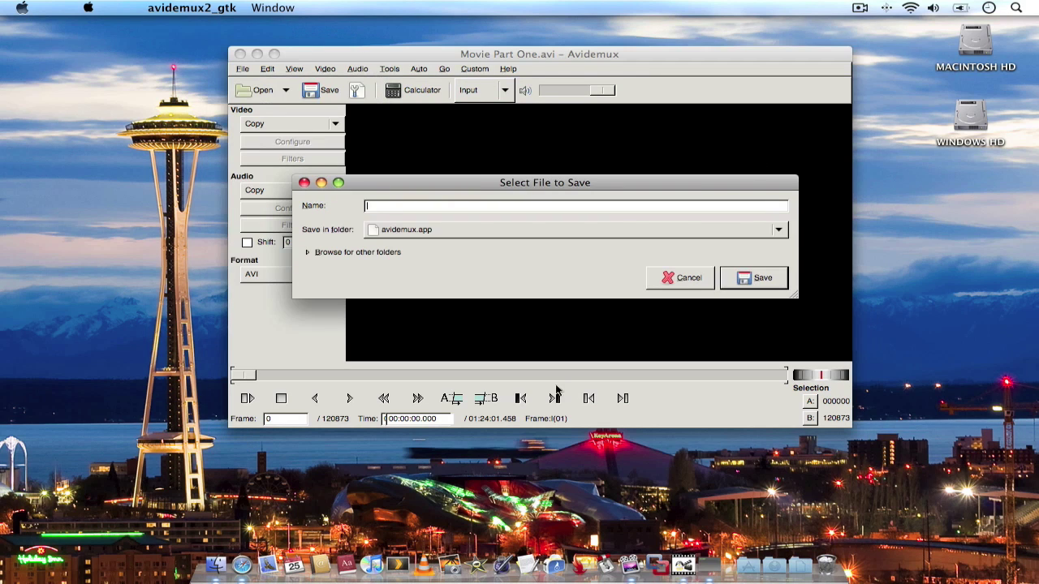
{"action": "left_click", "coordinate": [494, 230]}
{"action": "left_click", "coordinate": [494, 231]}
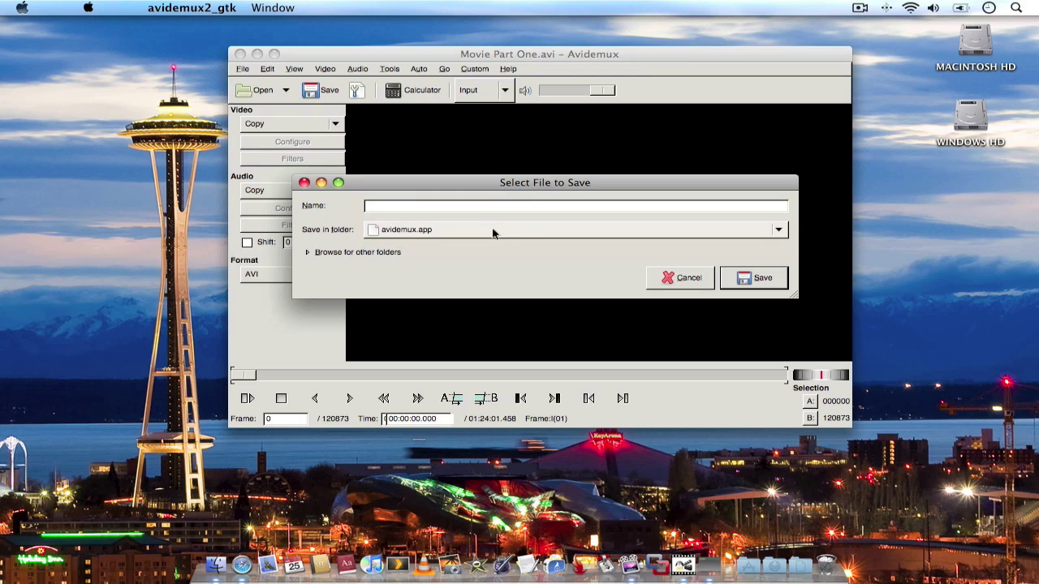
{"action": "left_click", "coordinate": [493, 230]}
{"action": "left_click", "coordinate": [500, 196]}
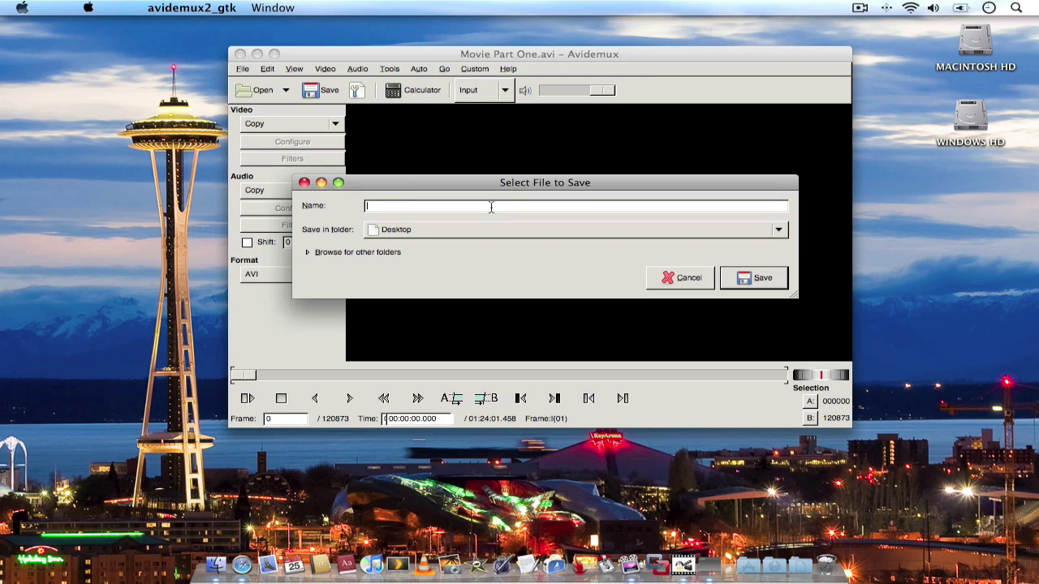
{"action": "type", "text": "Movie"}
- Save the file with smart copy enabled, accepting the default quality factor
{"action": "left_click", "coordinate": [762, 278]}
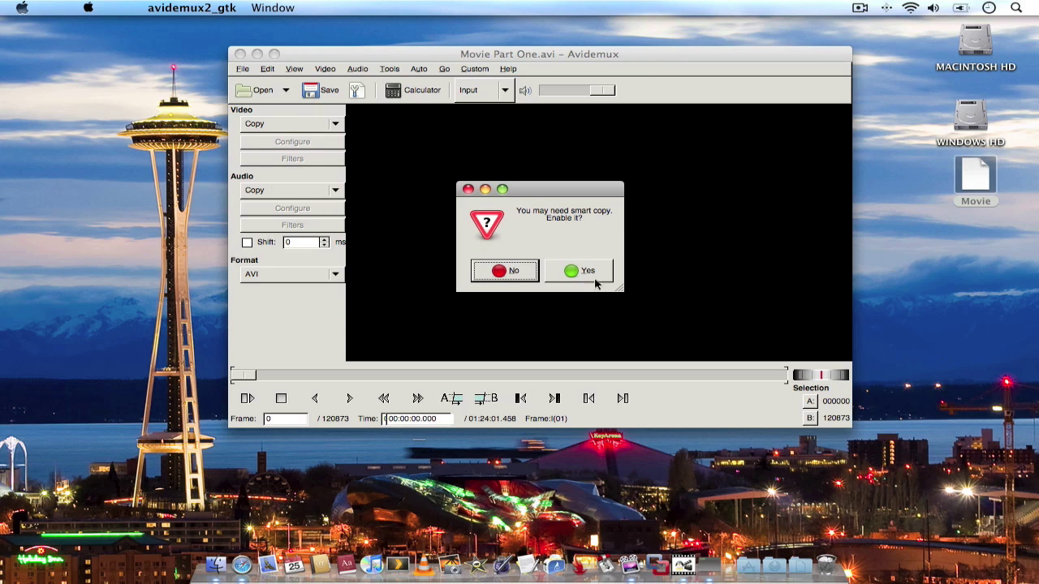
{"action": "left_click", "coordinate": [572, 270]}
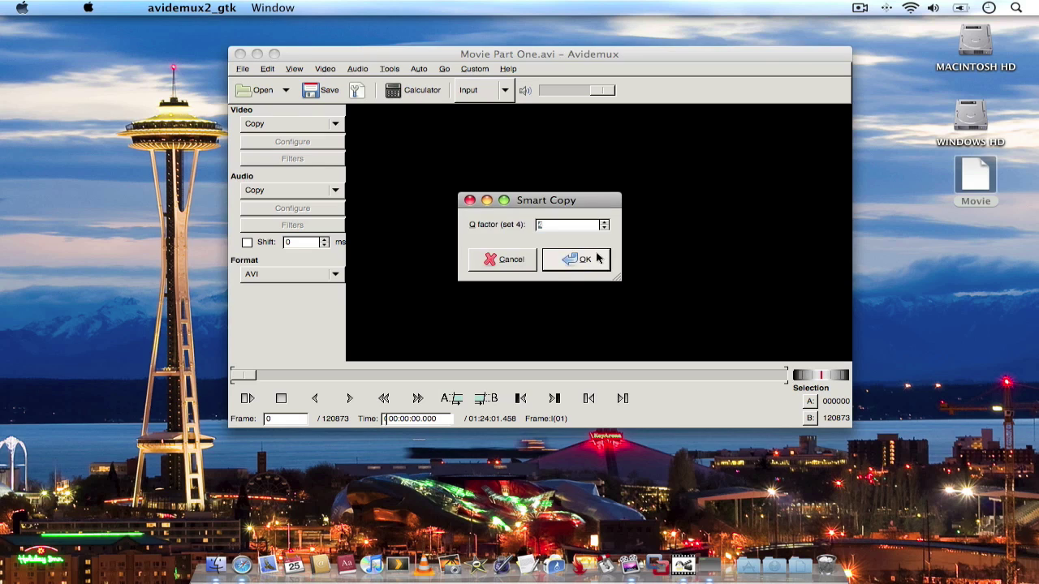
{"action": "left_click", "coordinate": [583, 259]}
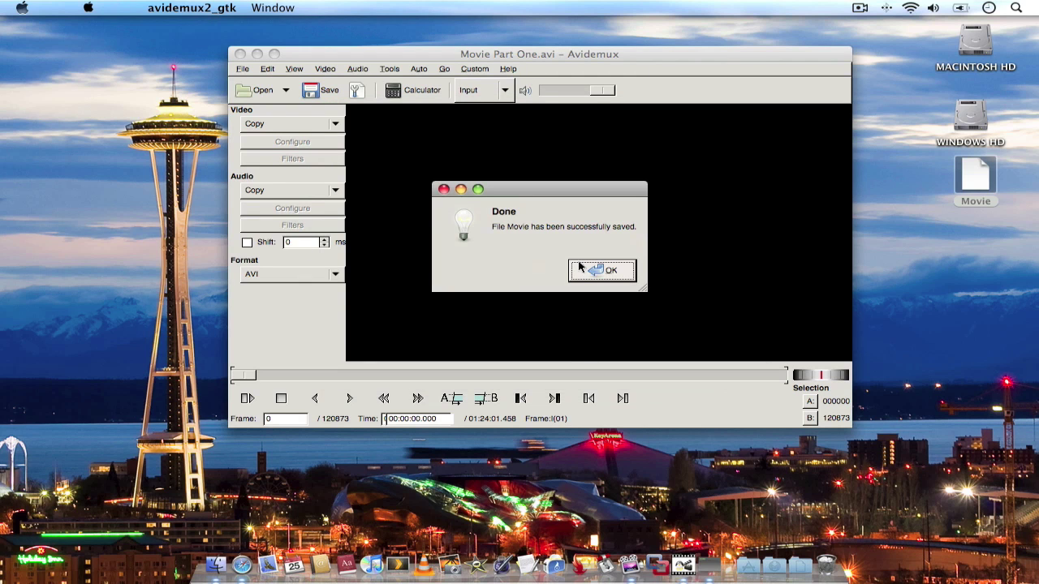
- Dismiss the save-complete message, close Avidemux and drag the Movie file onto the desktop centre
{"action": "left_click", "coordinate": [602, 269]}
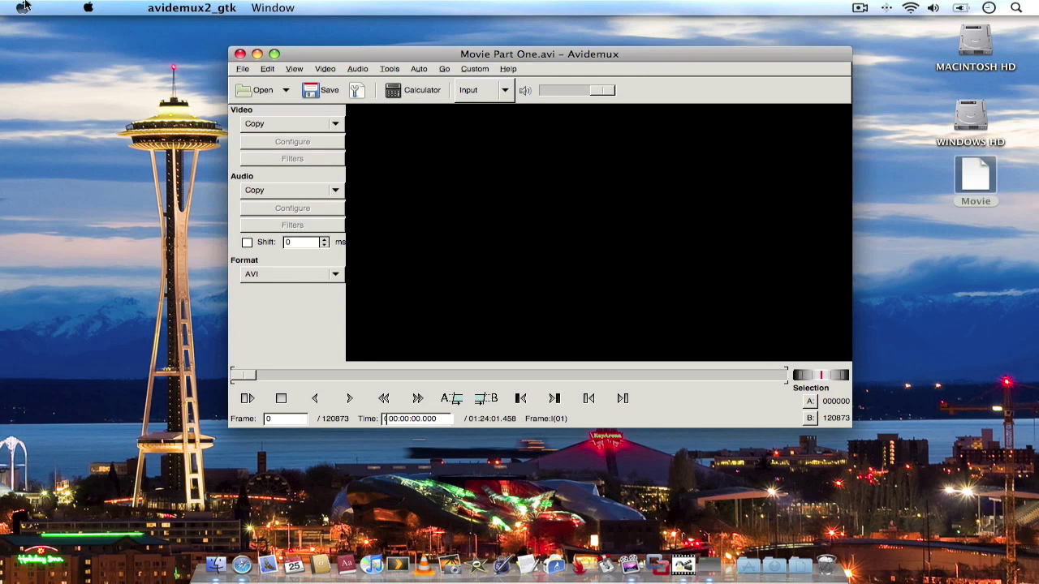
{"action": "left_click", "coordinate": [240, 54]}
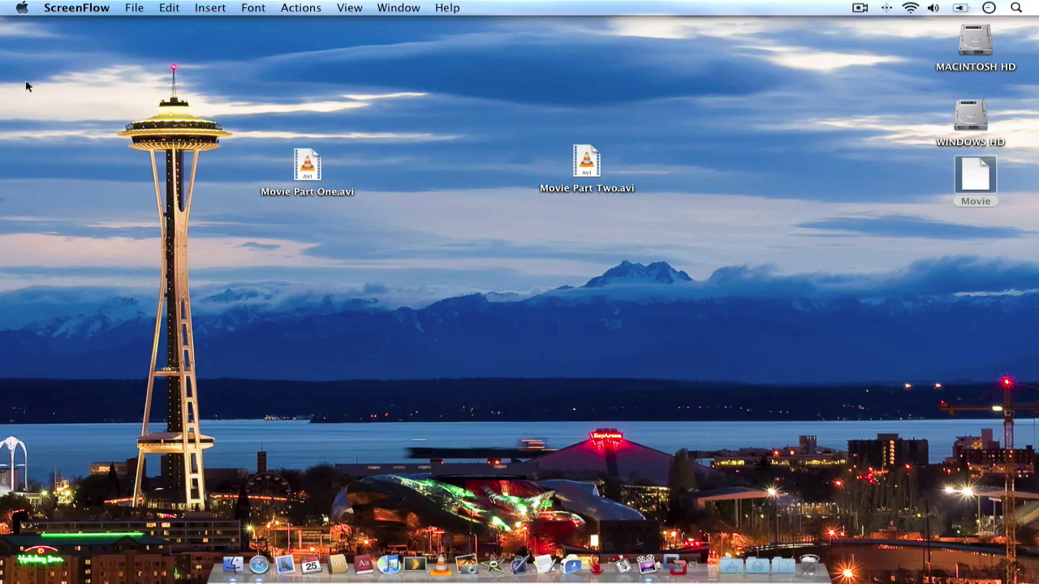
{"action": "left_click_drag", "start_coordinate": [972, 180], "coordinate": [452, 270]}
- Rename Movie to Movie.avi and place it beside the two movie parts
{"action": "key", "text": "Return"}
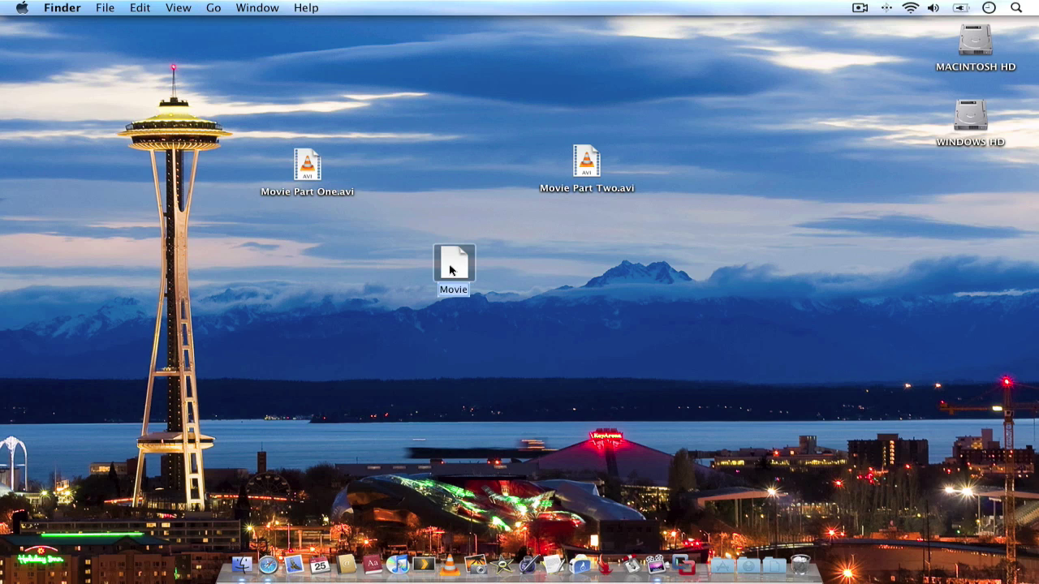
{"action": "key", "text": "Right"}
{"action": "type", "text": ".av"}
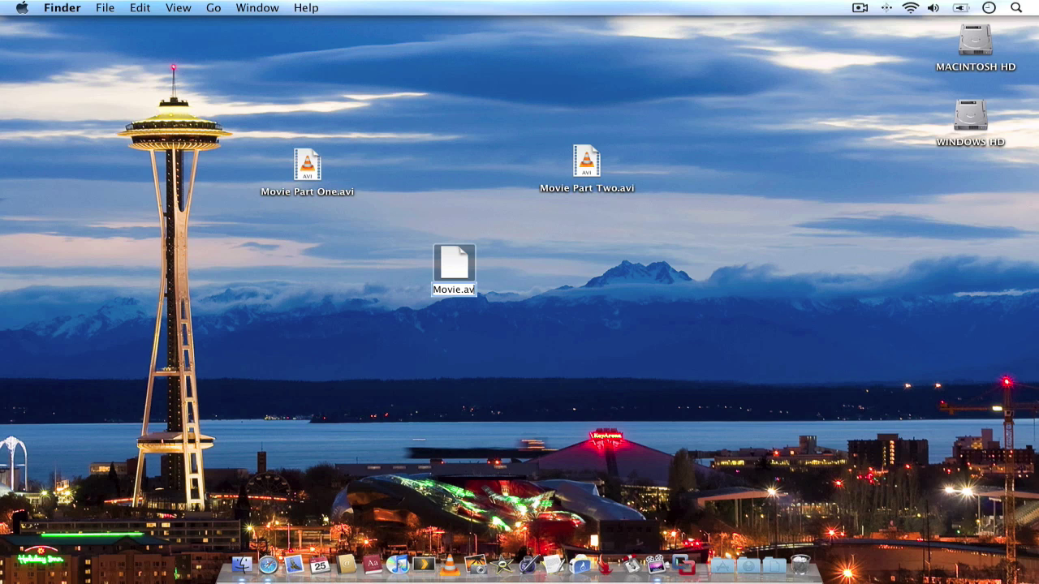
{"action": "type", "text": "i"}
{"action": "key", "text": "Return"}
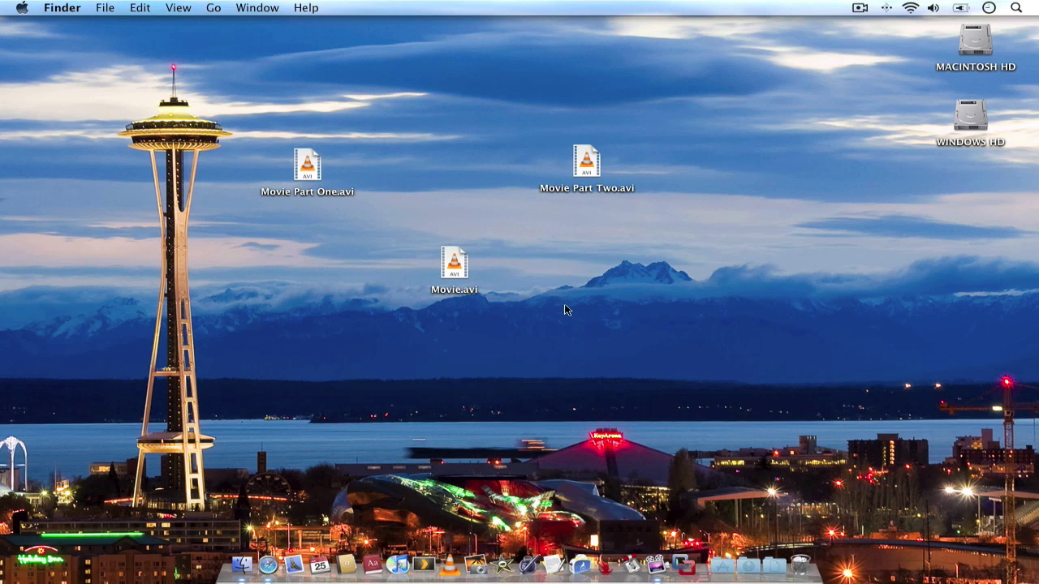
{"action": "left_click_drag", "start_coordinate": [445, 270], "coordinate": [739, 174]}
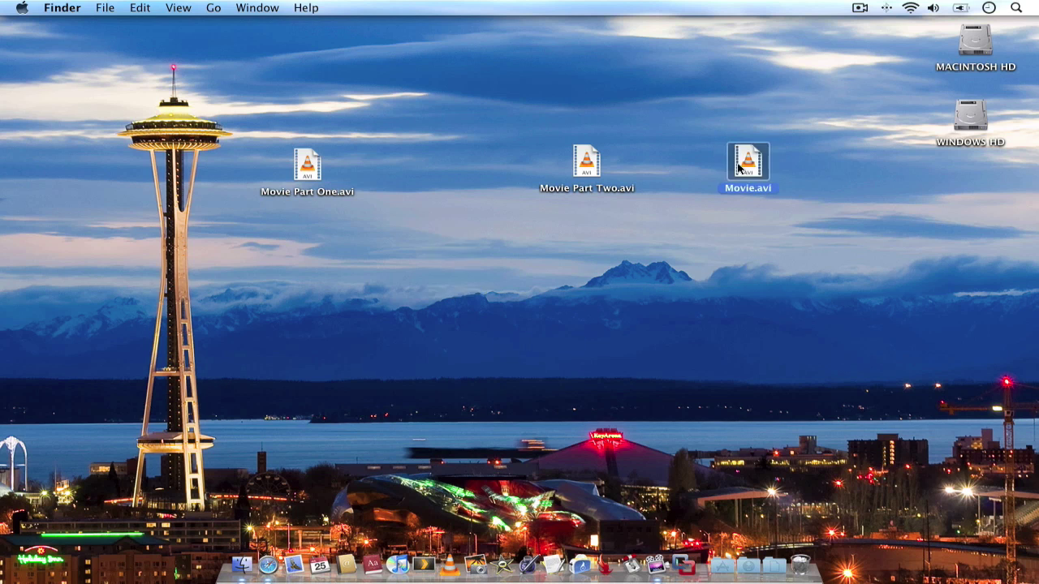
- Shift Movie Part Two.avi left next to Movie Part One.avi, then select each part in turn
{"action": "left_click_drag", "start_coordinate": [580, 162], "coordinate": [408, 157]}
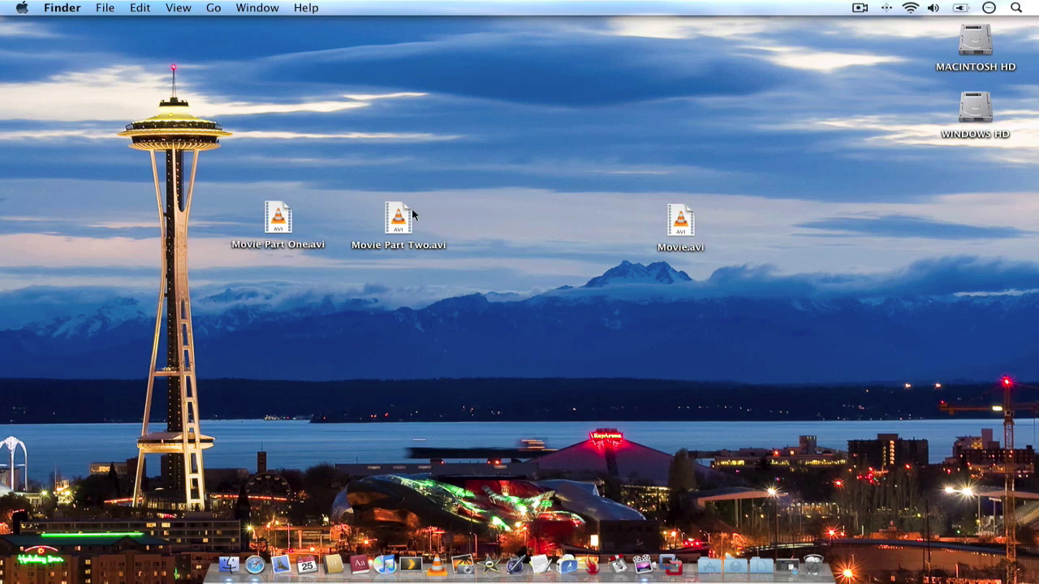
{"action": "left_click_drag", "start_coordinate": [408, 217], "coordinate": [399, 222]}
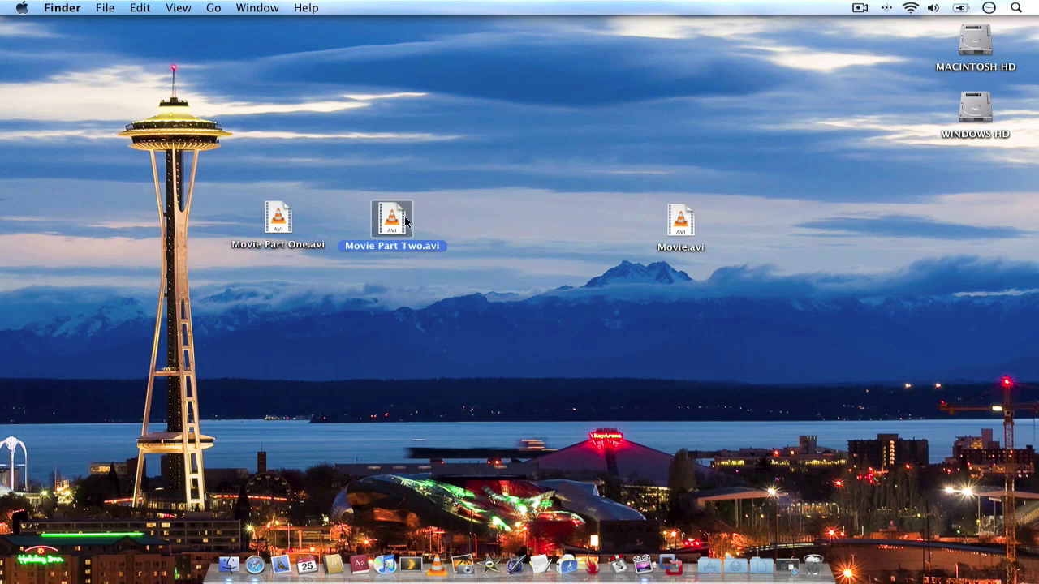
{"action": "left_click", "coordinate": [286, 220]}
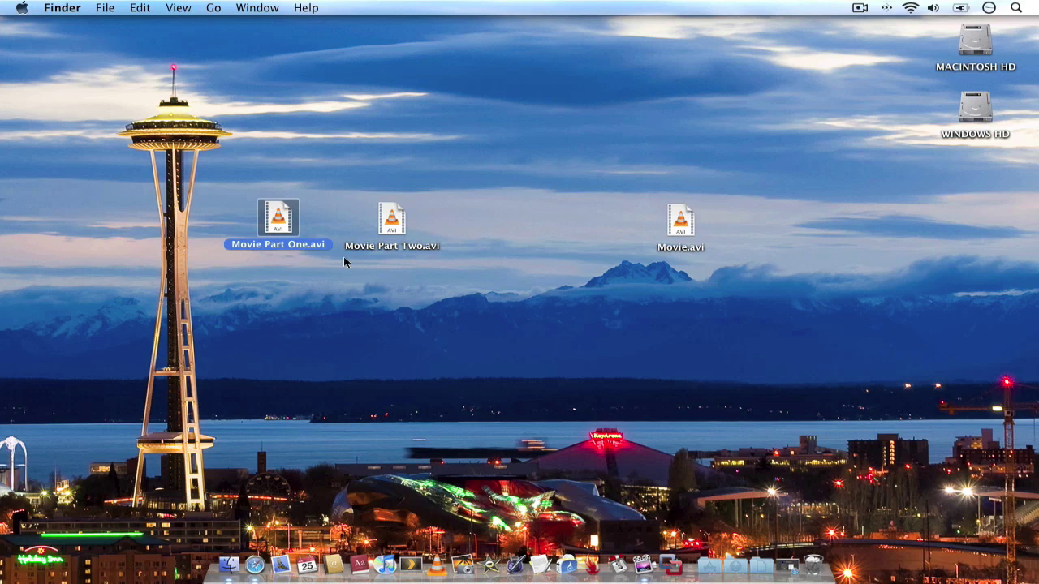
{"action": "left_click", "coordinate": [384, 224]}
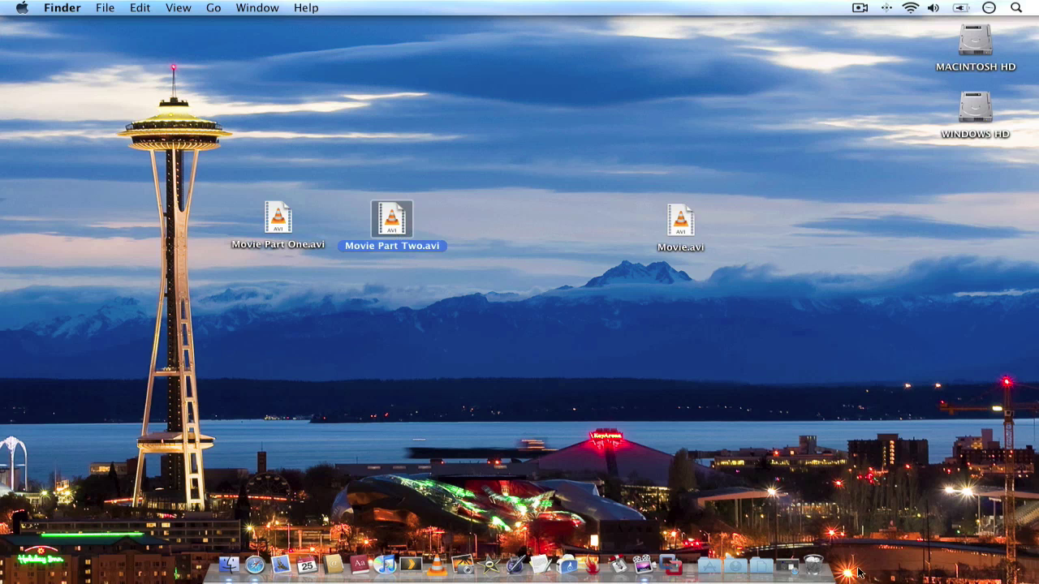
{"action": "left_click", "coordinate": [783, 559]}
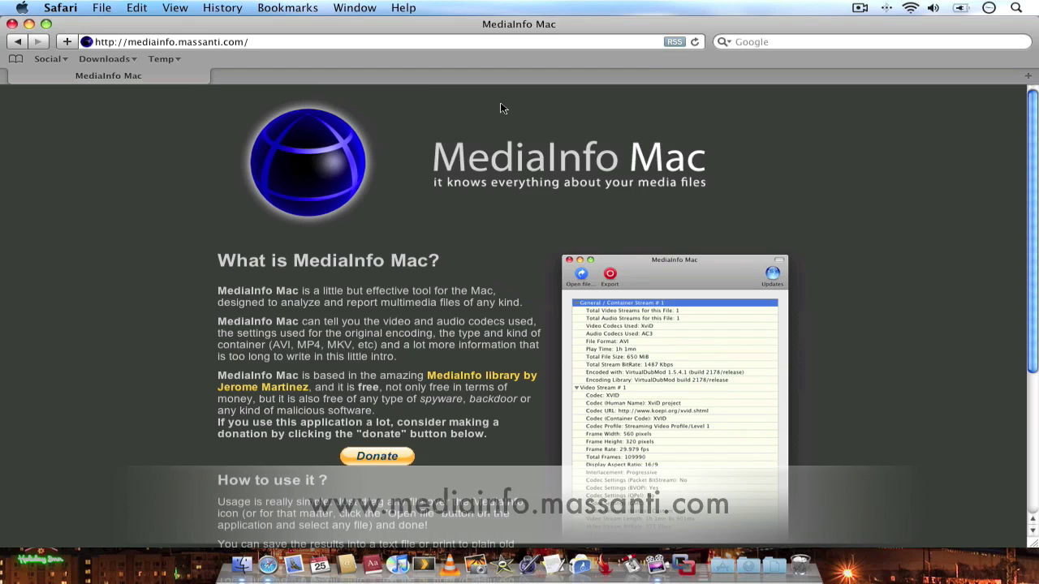
{"action": "scroll", "coordinate": [639, 324], "scroll_direction": "down", "scroll_amount": 1}
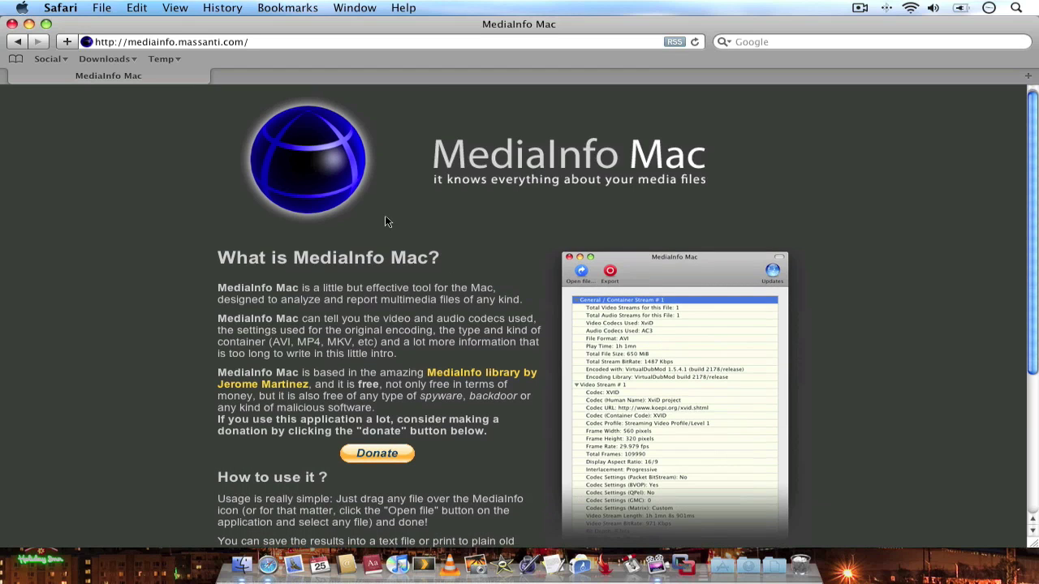
{"action": "left_click", "coordinate": [28, 24]}
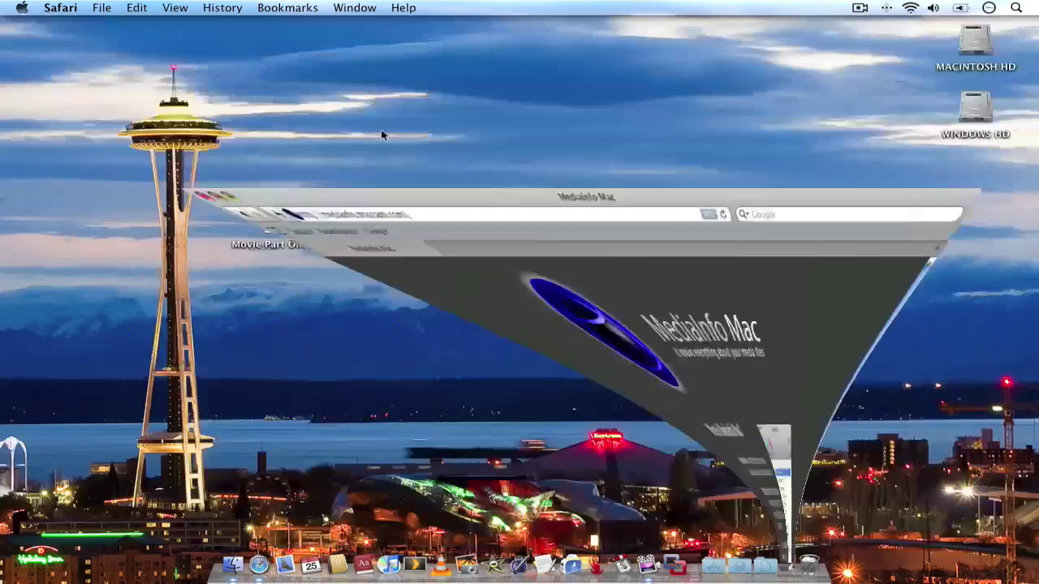
- Raise both movie parts, nudge them into line, then lift Movie.avi slightly to match the row
{"action": "left_click_drag", "start_coordinate": [385, 236], "coordinate": [391, 205]}
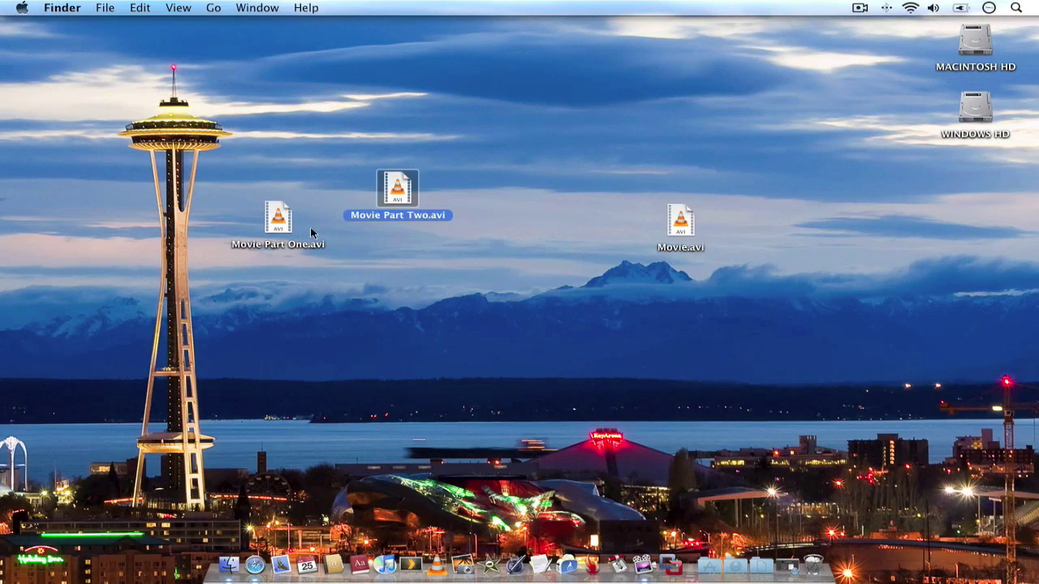
{"action": "left_click_drag", "start_coordinate": [279, 226], "coordinate": [297, 196]}
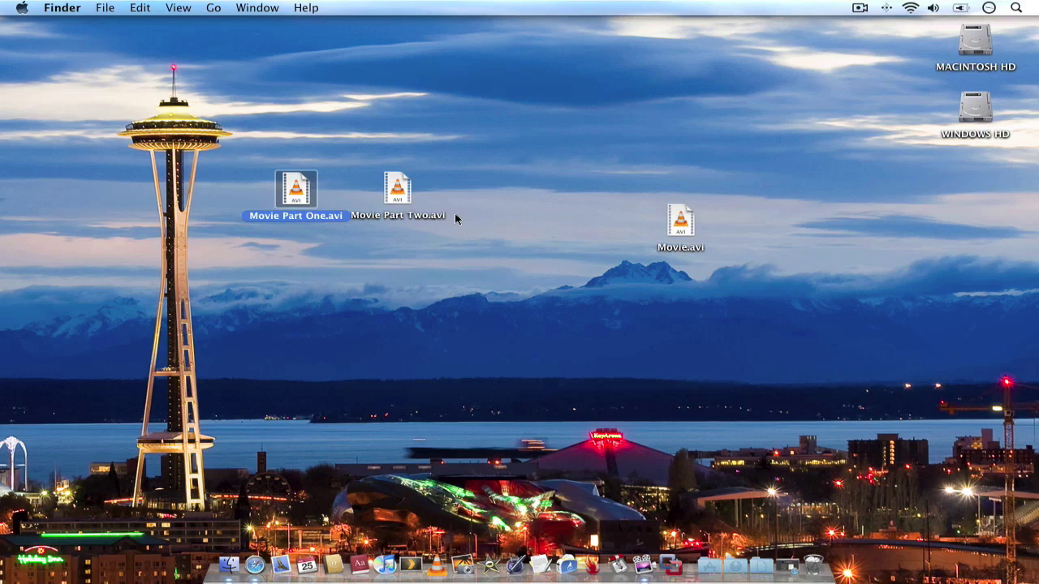
{"action": "left_click_drag", "start_coordinate": [397, 187], "coordinate": [412, 186]}
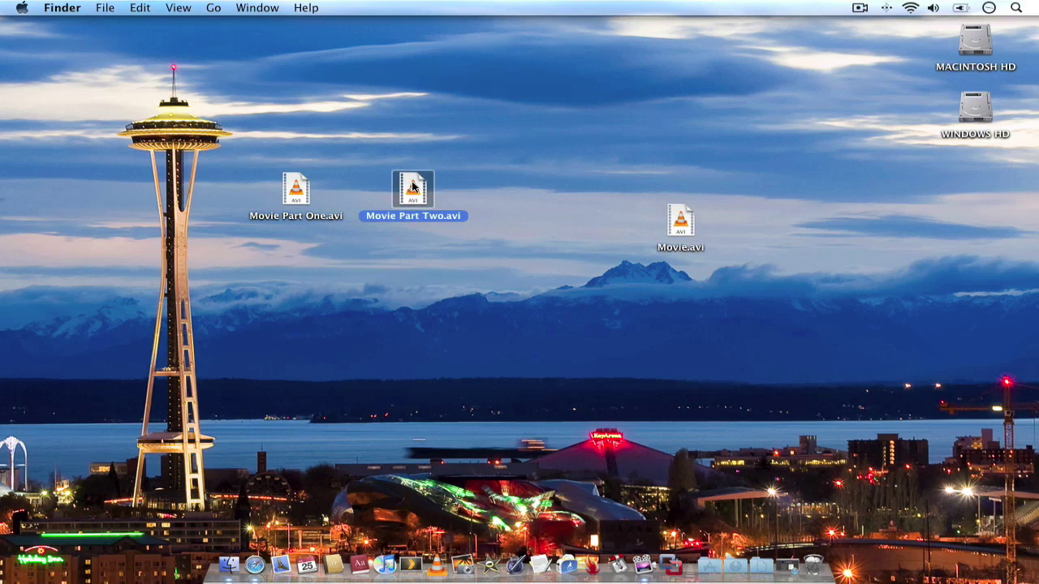
{"action": "left_click", "coordinate": [261, 215]}
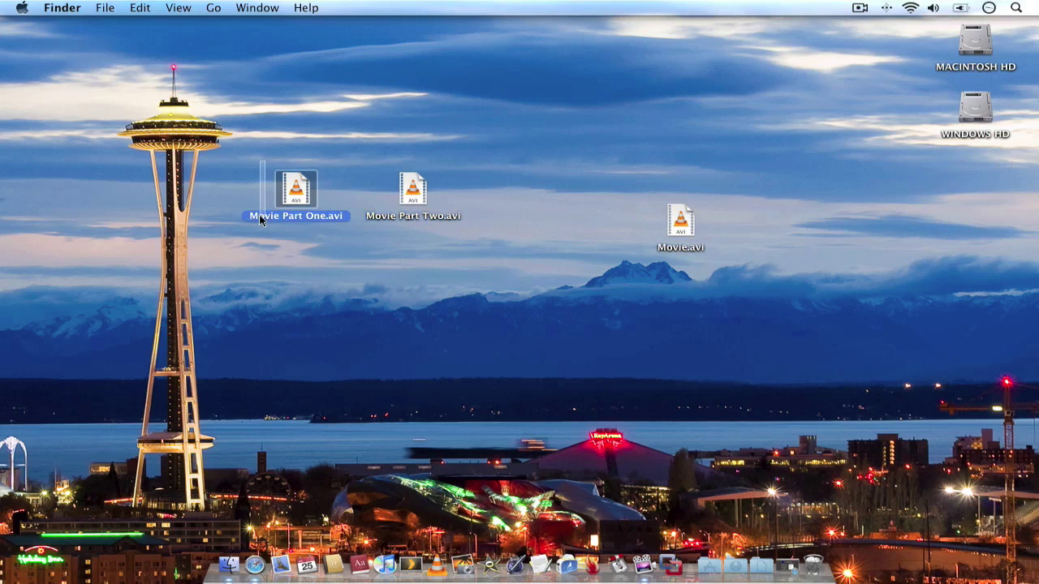
{"action": "left_click", "coordinate": [386, 258]}
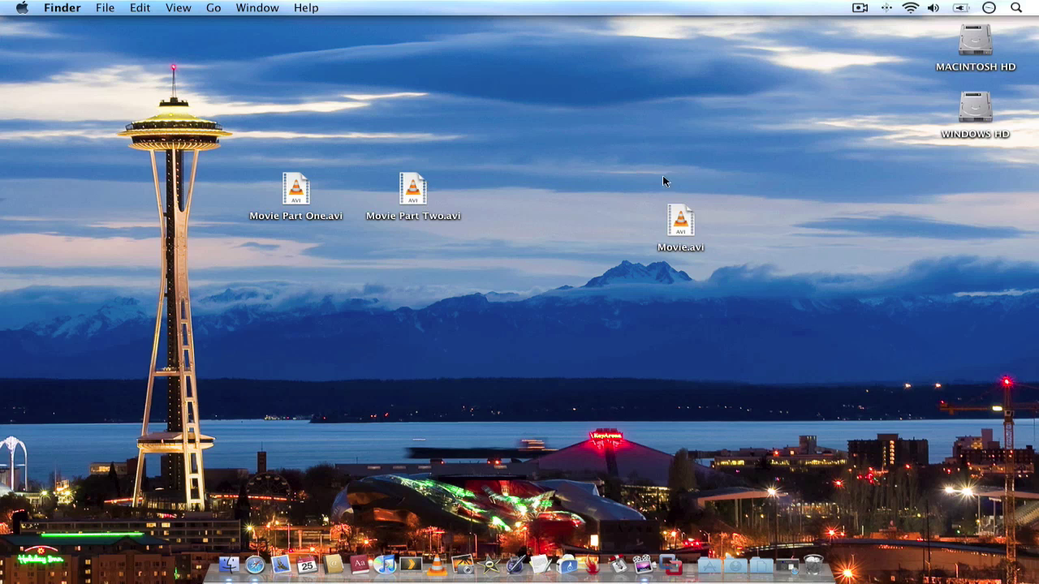
{"action": "left_click_drag", "start_coordinate": [677, 232], "coordinate": [686, 218]}
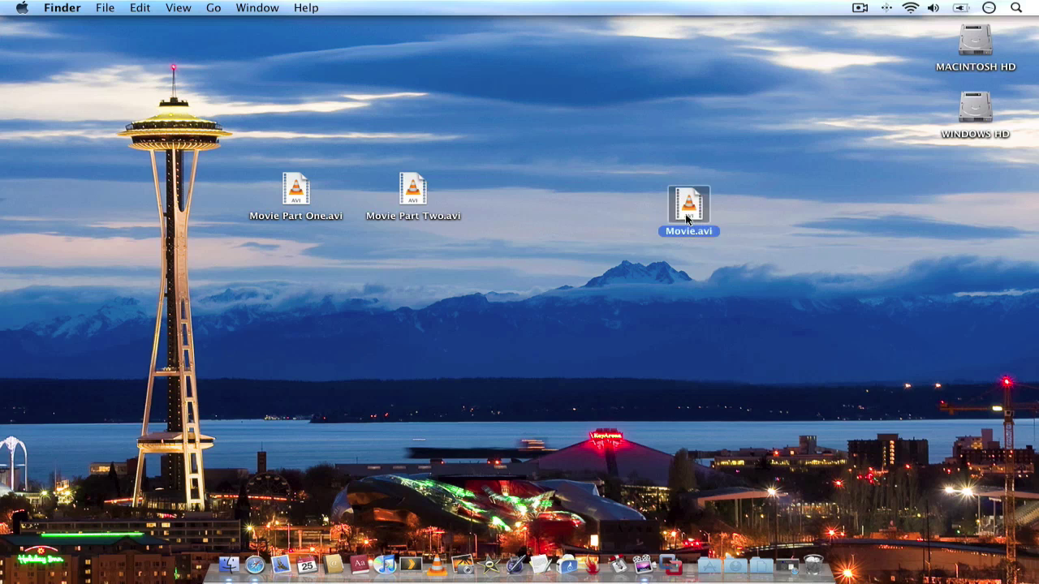